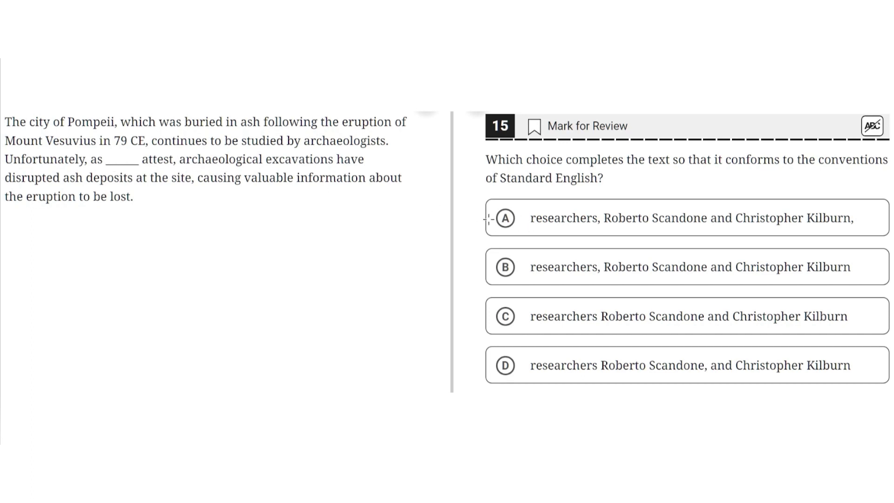
# Draw red X marks over choices A and B on question 15 and mark choice D
pyautogui.moveTo(479, 203)
pyautogui.mouseDown()
pyautogui.moveTo(458, 231)
pyautogui.moveTo(479, 231)
pyautogui.mouseUp()
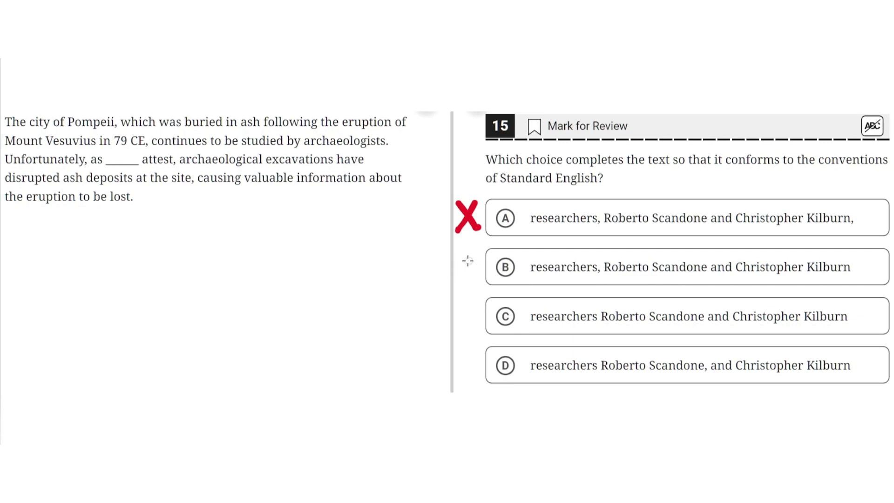
pyautogui.moveTo(455, 255)
pyautogui.mouseDown()
pyautogui.moveTo(477, 282)
pyautogui.moveTo(456, 281)
pyautogui.mouseUp()
pyautogui.moveTo(474, 349)
pyautogui.mouseDown()
pyautogui.moveTo(451, 377)
pyautogui.moveTo(475, 379)
pyautogui.mouseUp()
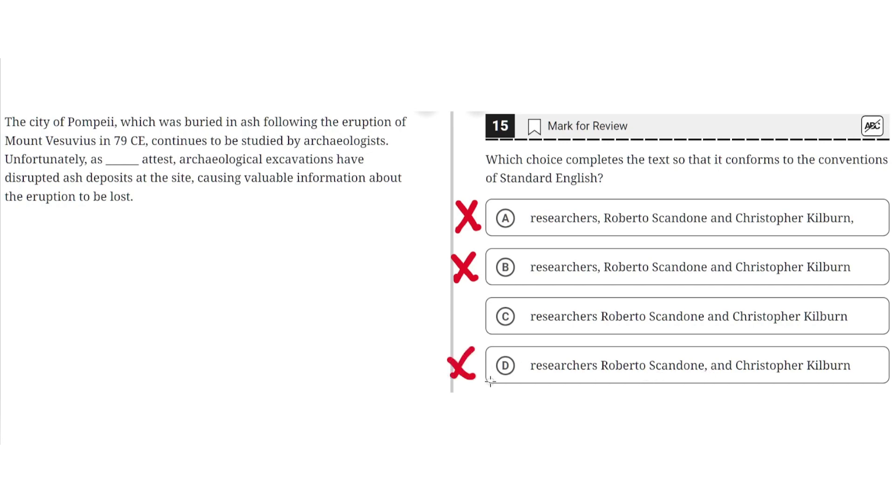